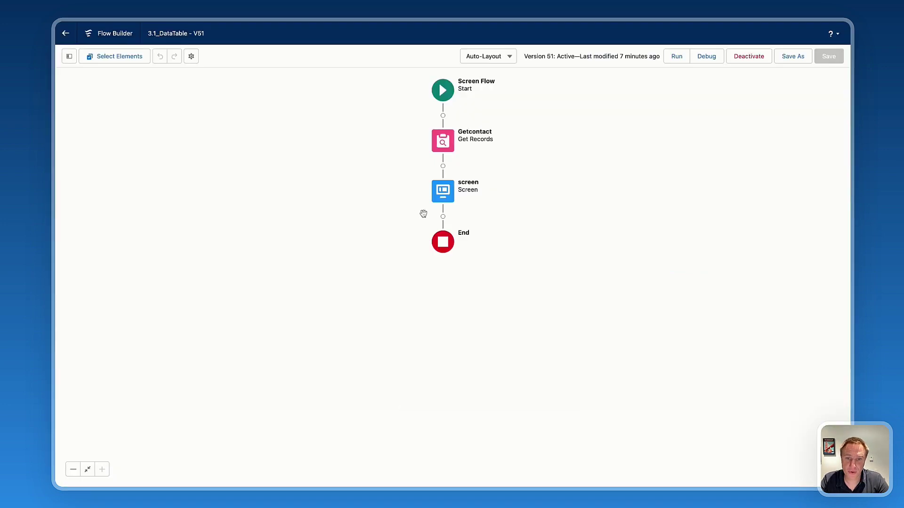
# Open the screen element, select the Avonni Data Table, and launch its Component Builder
pyautogui.doubleClick(443, 191)
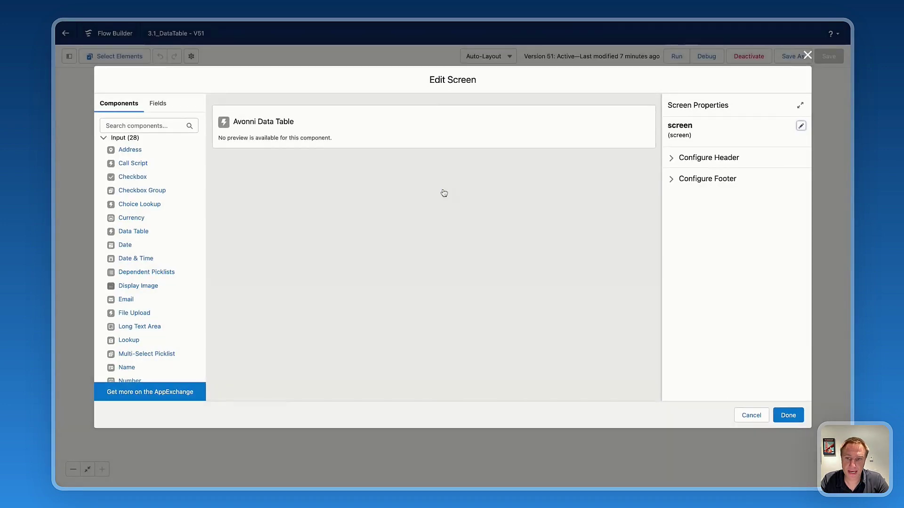
pyautogui.click(321, 142)
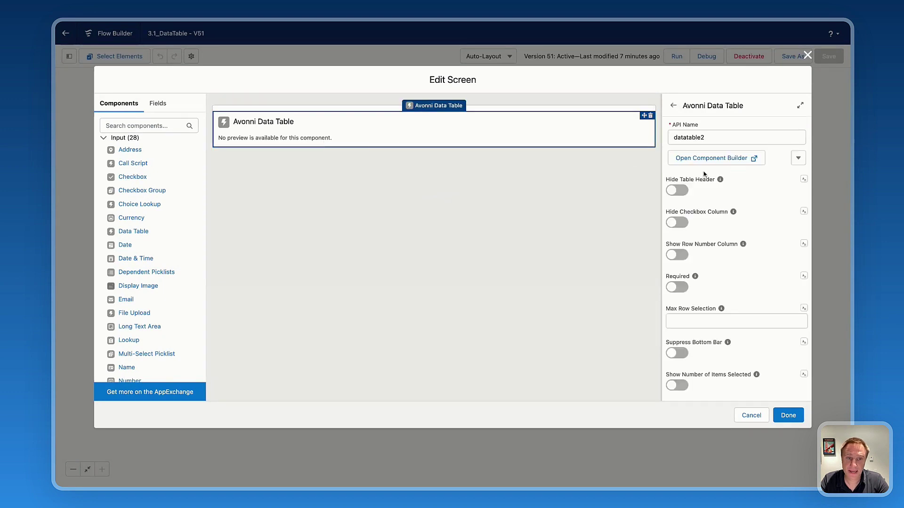
pyautogui.click(703, 159)
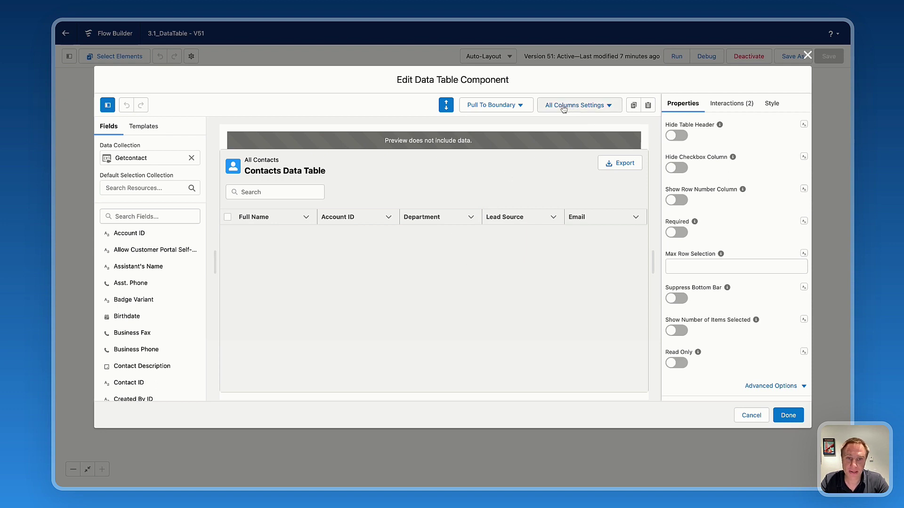
pyautogui.click(583, 107)
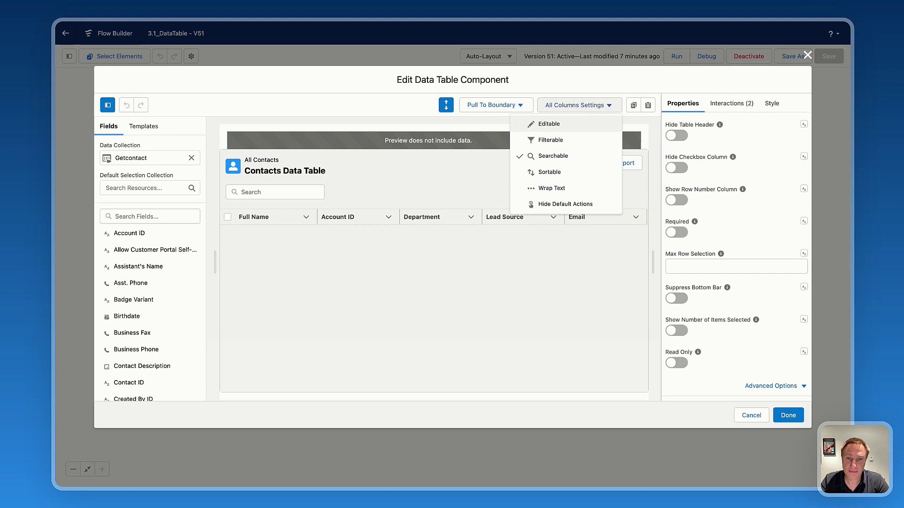
pyautogui.click(549, 125)
pyautogui.click(461, 170)
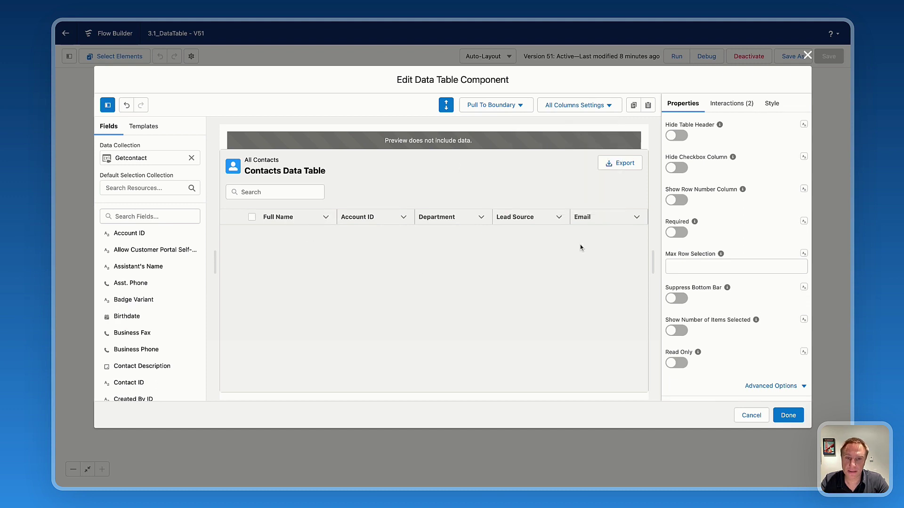
pyautogui.click(550, 107)
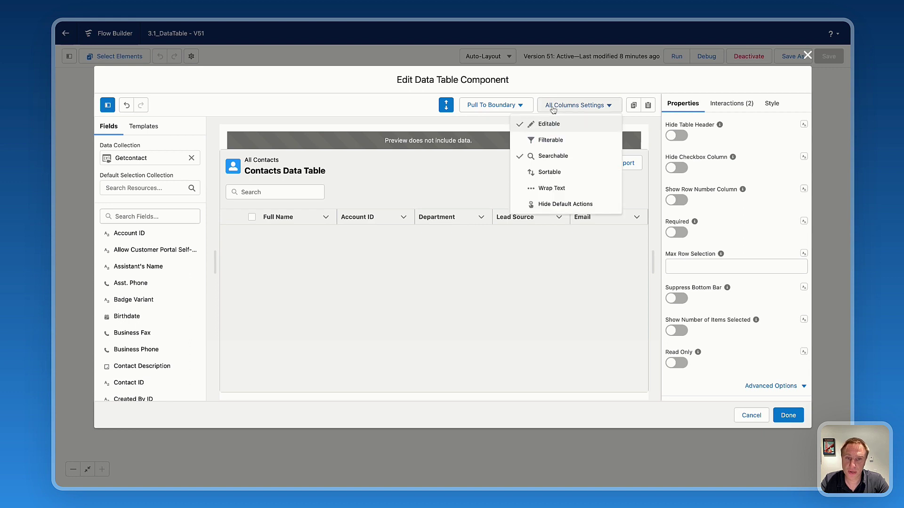
pyautogui.click(549, 125)
pyautogui.click(447, 183)
pyautogui.scroll(-8, 717, 262)
pyautogui.scroll(-6, 717, 262)
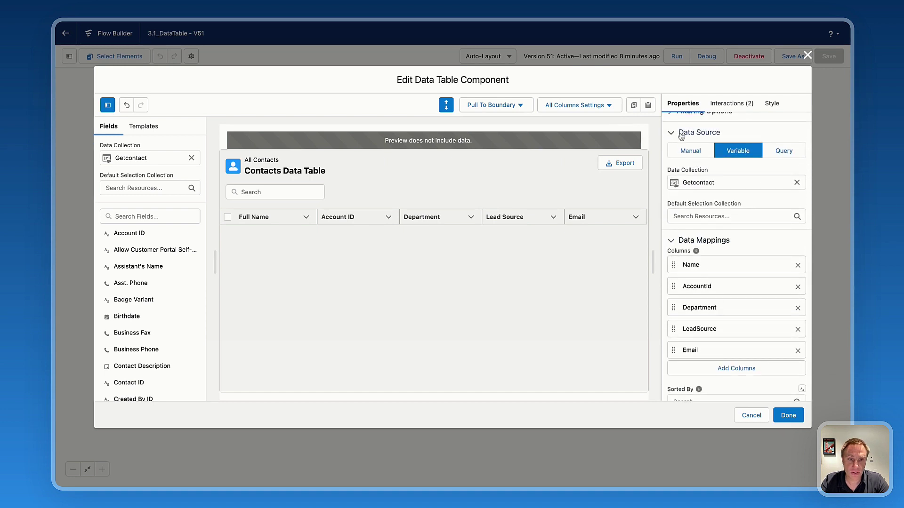
# Turn on Editable for the Department, Lead Source and Email columns, then recheck Department
pyautogui.click(699, 309)
pyautogui.scroll(-5, 516, 286)
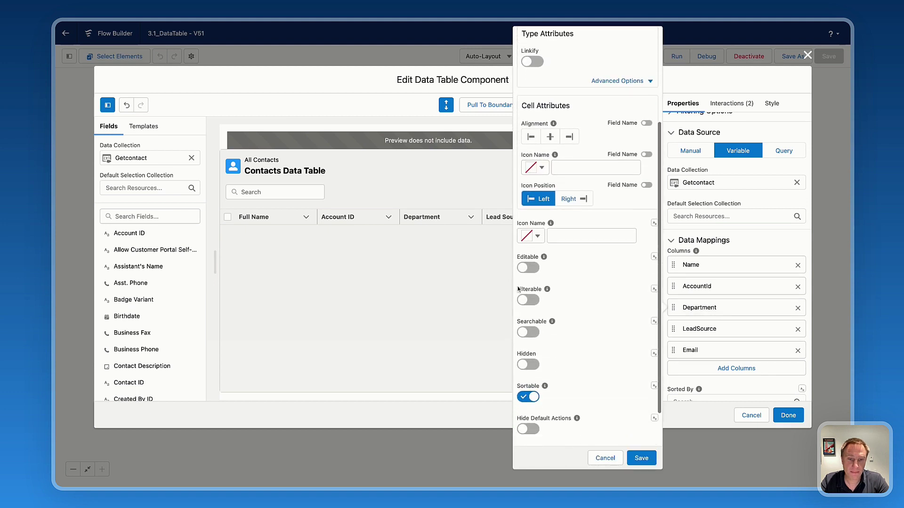
pyautogui.click(527, 267)
pyautogui.click(641, 458)
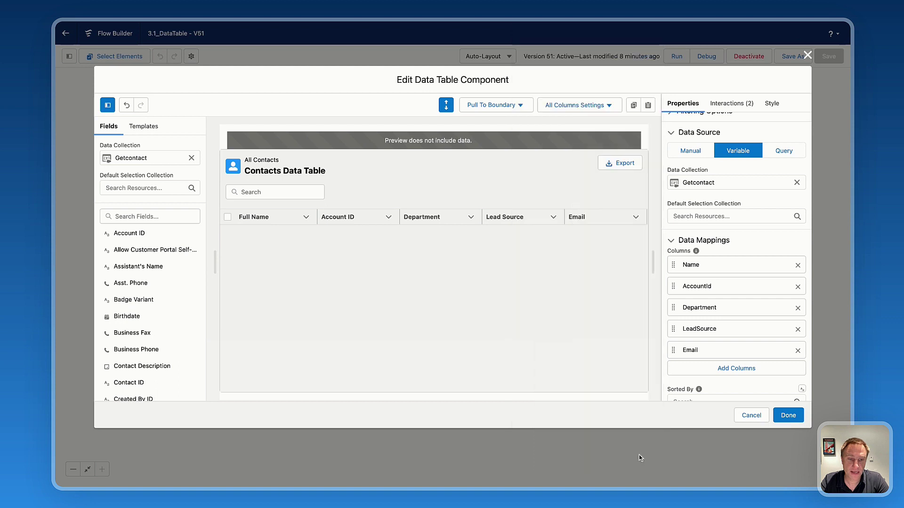
pyautogui.click(689, 329)
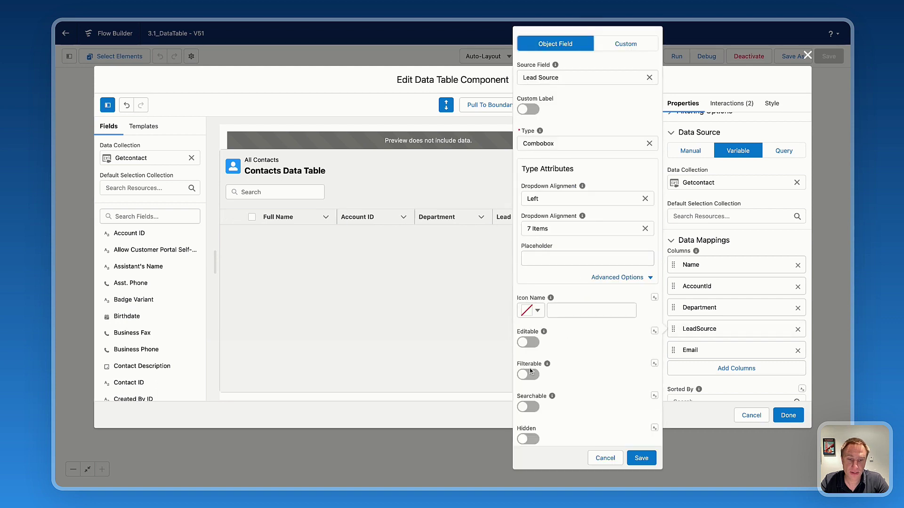
pyautogui.click(528, 342)
pyautogui.click(641, 458)
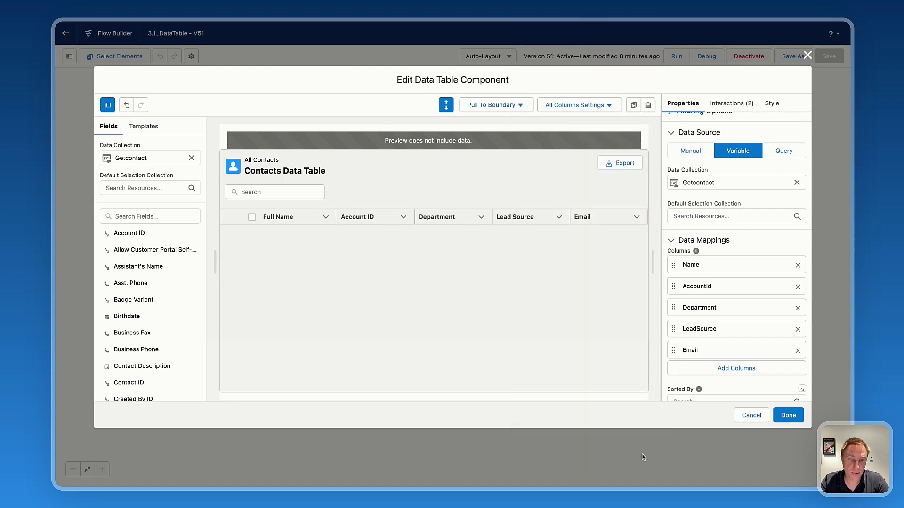
pyautogui.click(698, 352)
pyautogui.click(527, 331)
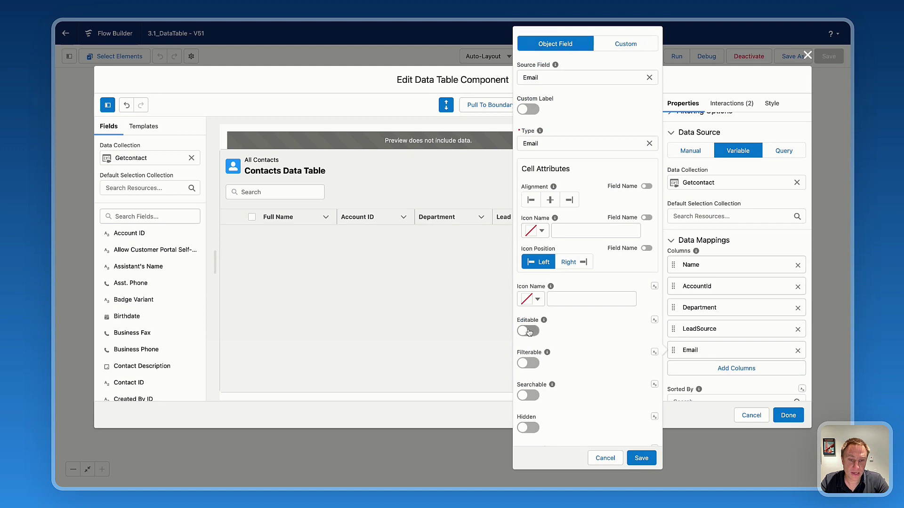
pyautogui.click(636, 463)
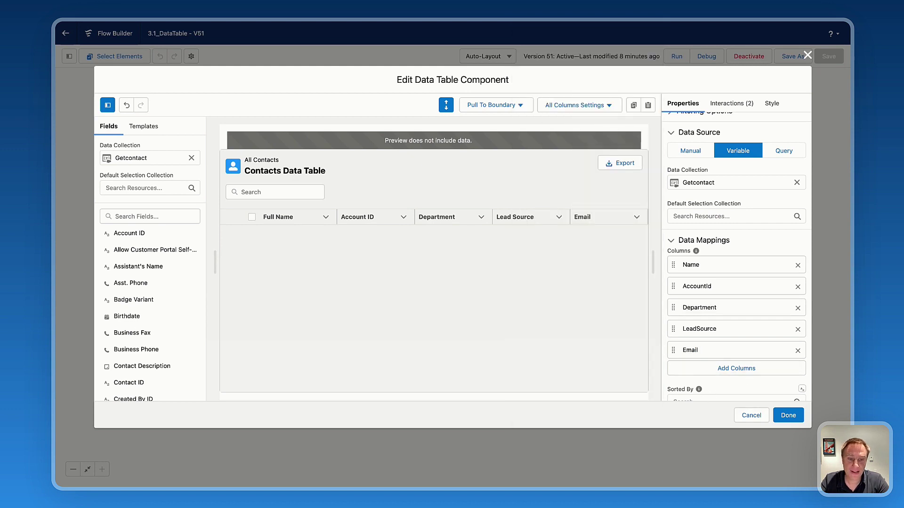
pyautogui.click(699, 307)
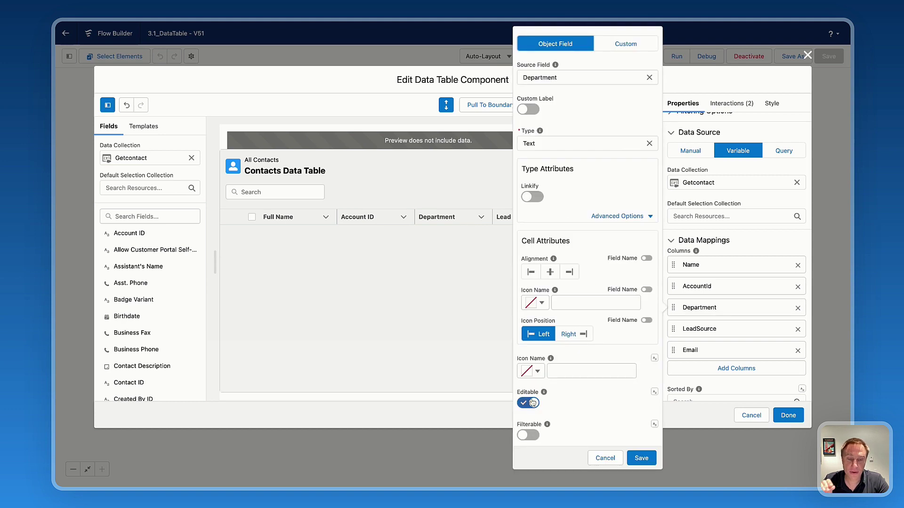
pyautogui.click(599, 461)
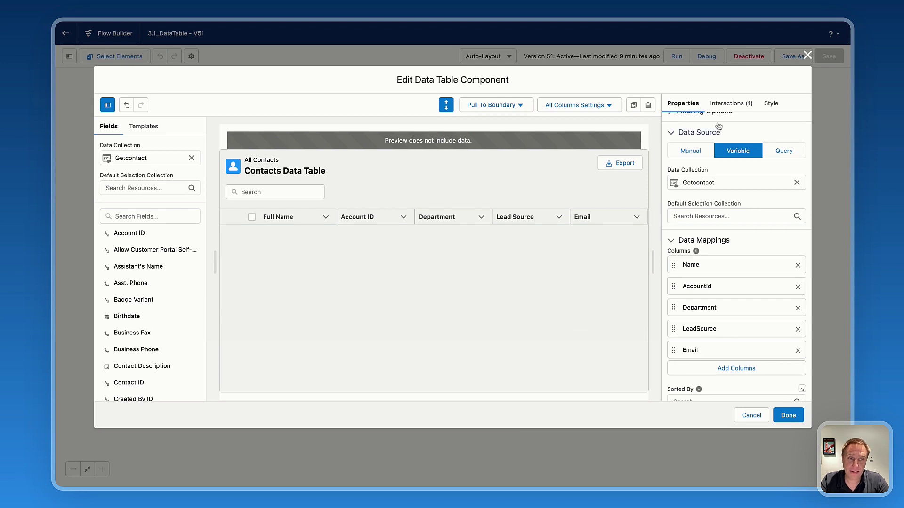
# Add a Save interaction to the Contacts table that runs the DatatableUpdateRecords flow
pyautogui.click(731, 104)
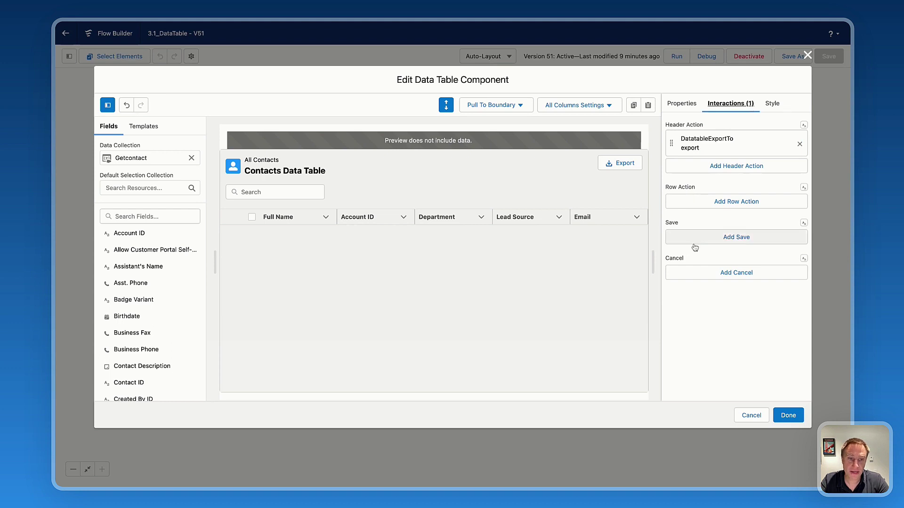
pyautogui.click(738, 239)
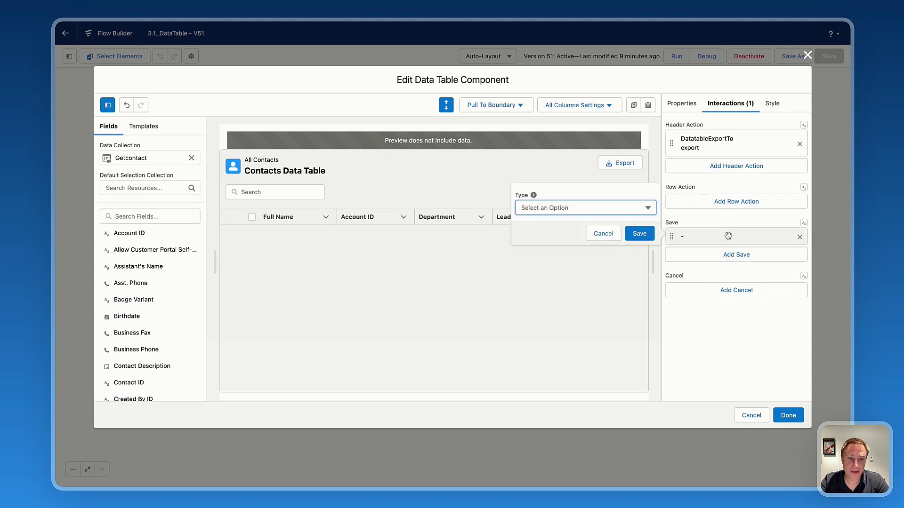
pyautogui.click(545, 208)
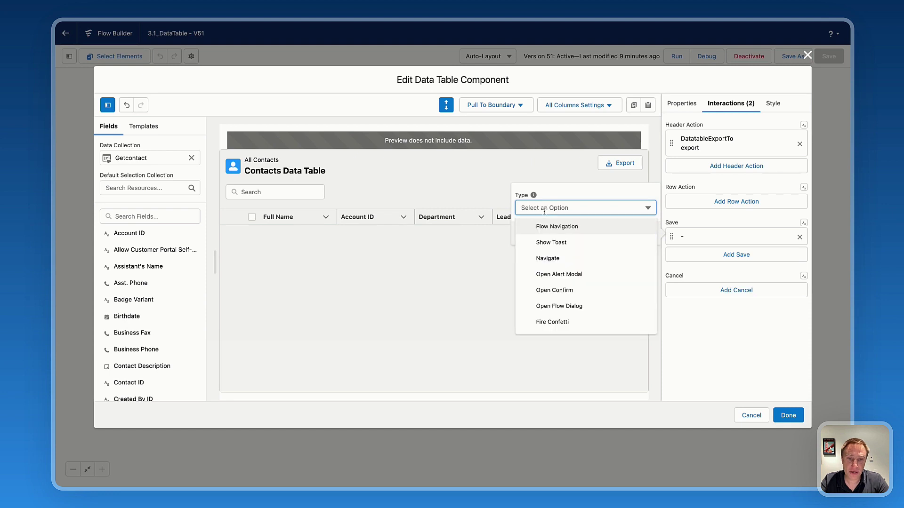
pyautogui.scroll(-2, 554, 282)
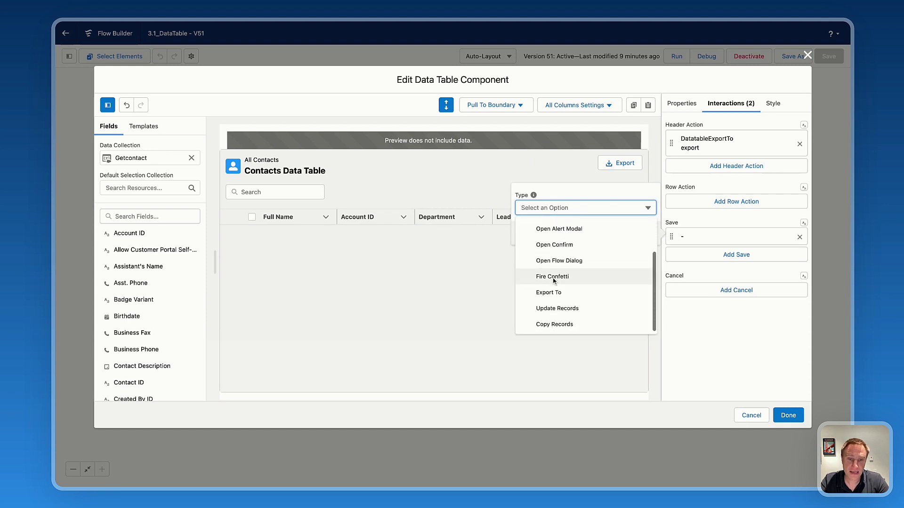
pyautogui.click(569, 311)
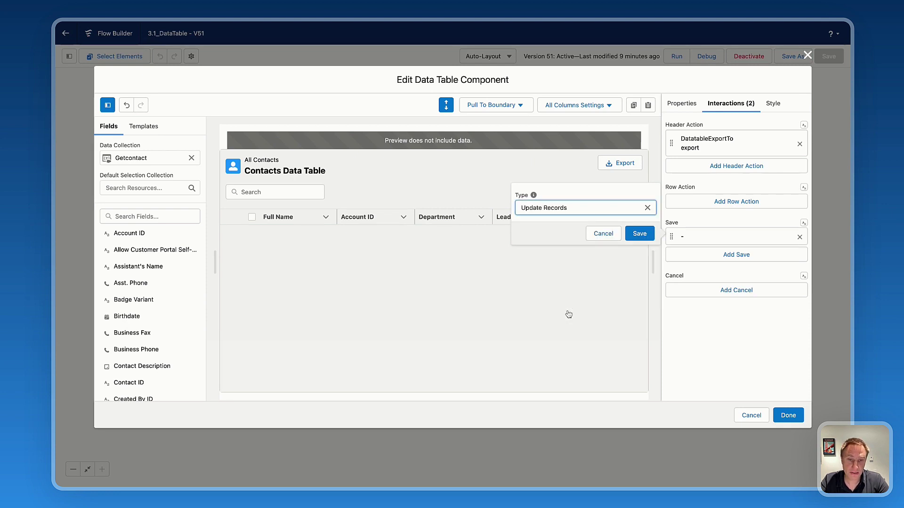
pyautogui.click(636, 236)
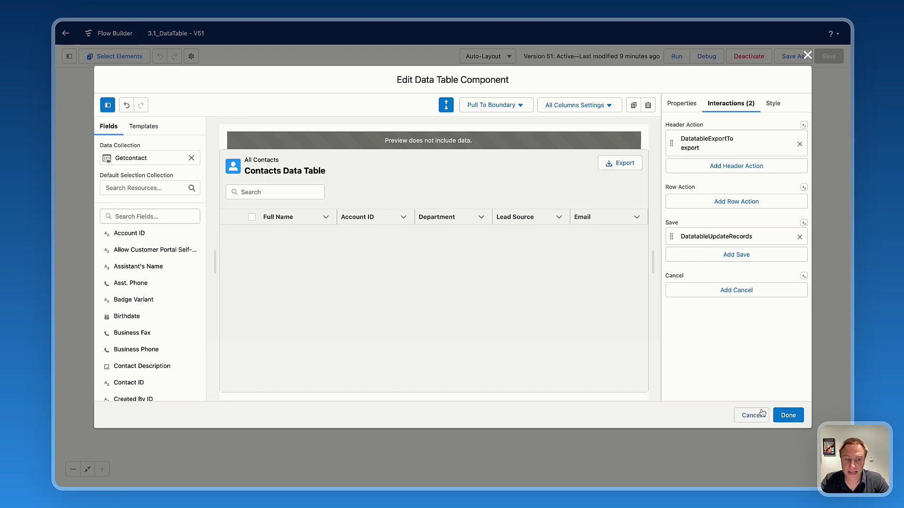
# Close both editors, save the flow as new version V52, and activate it
pyautogui.click(788, 416)
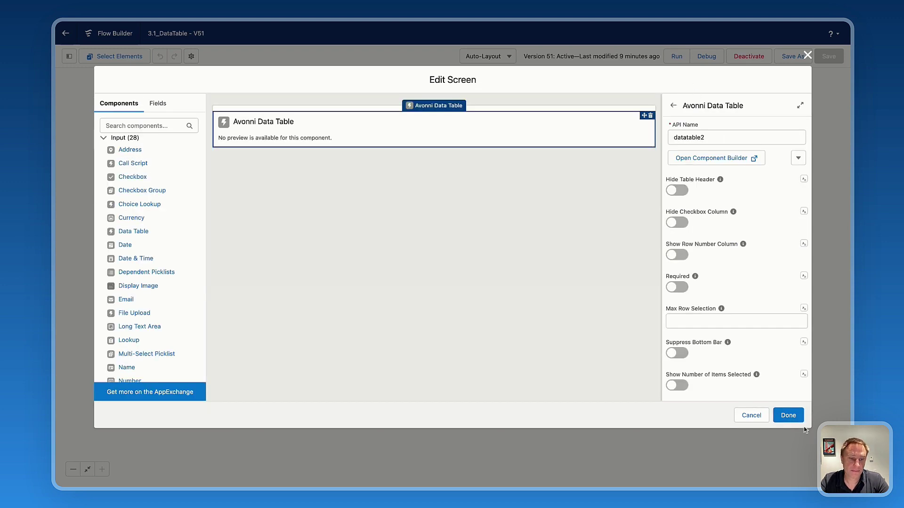
pyautogui.click(788, 415)
pyautogui.click(800, 57)
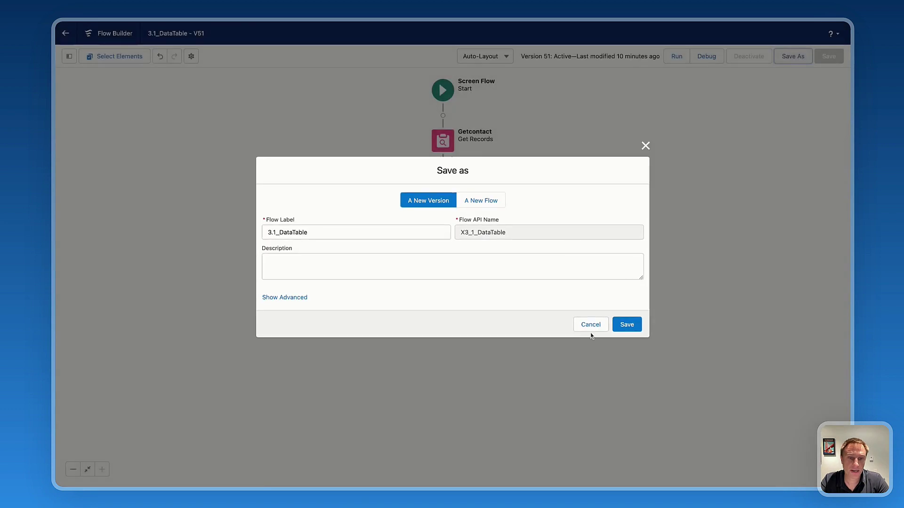
pyautogui.click(625, 324)
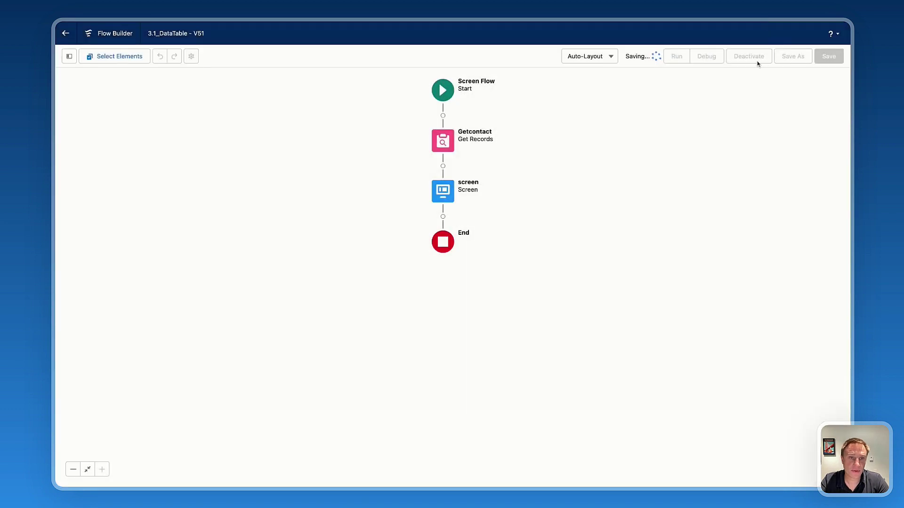
pyautogui.click(753, 60)
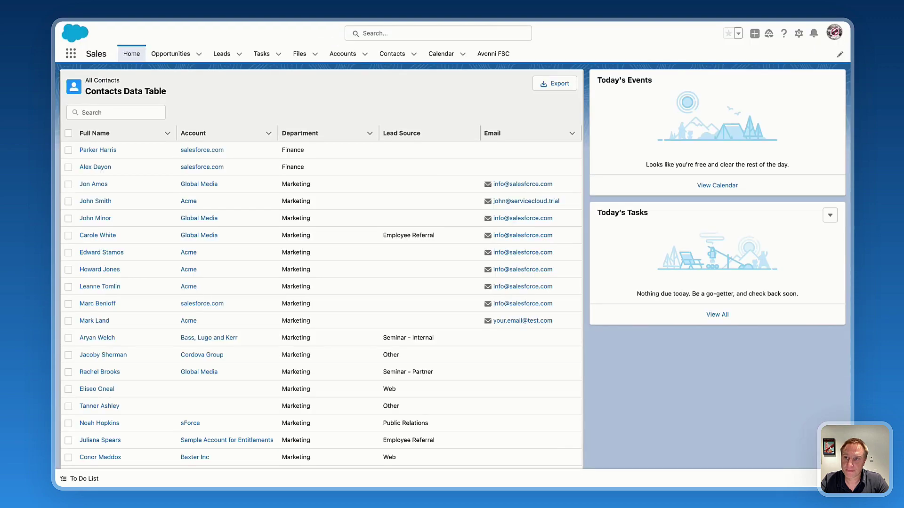
# Reload the home page and set row 6's Lead Source to Seminar - Internal
pyautogui.press('super+r')
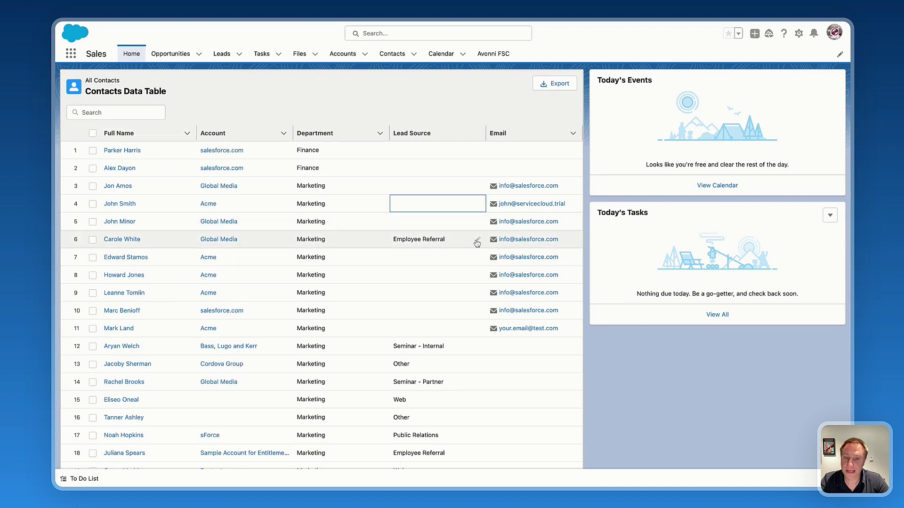
pyautogui.click(477, 240)
pyautogui.click(454, 243)
pyautogui.click(446, 340)
# Set row 7's Lead Source to Public Relations, save both edits, and begin editing row 2's Email
pyautogui.click(478, 259)
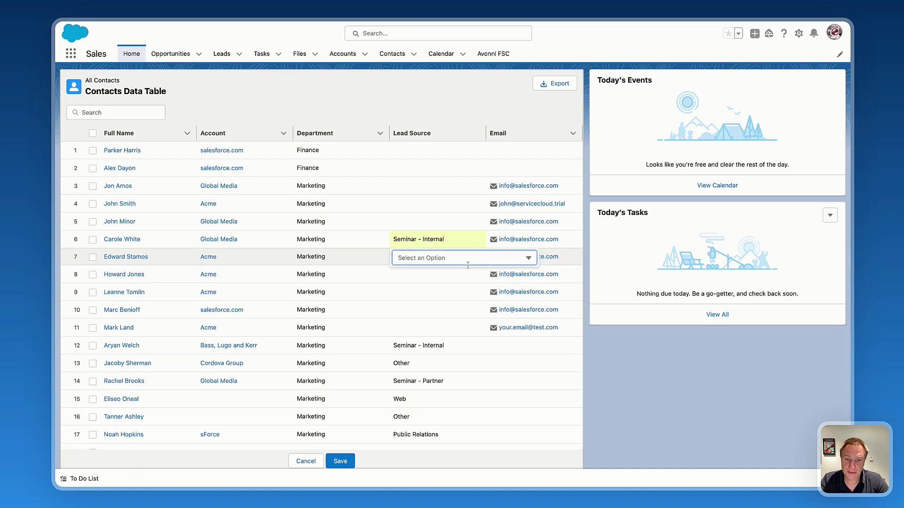
pyautogui.click(471, 258)
pyautogui.click(442, 337)
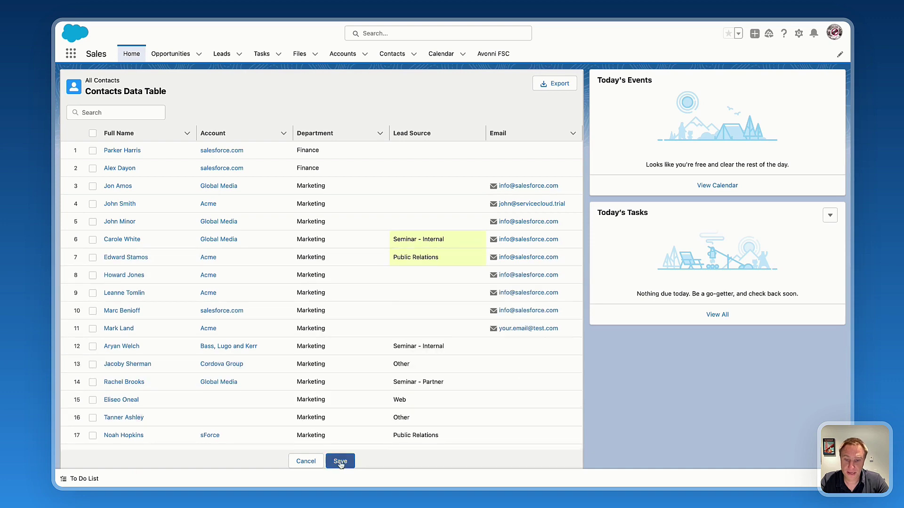
pyautogui.click(340, 461)
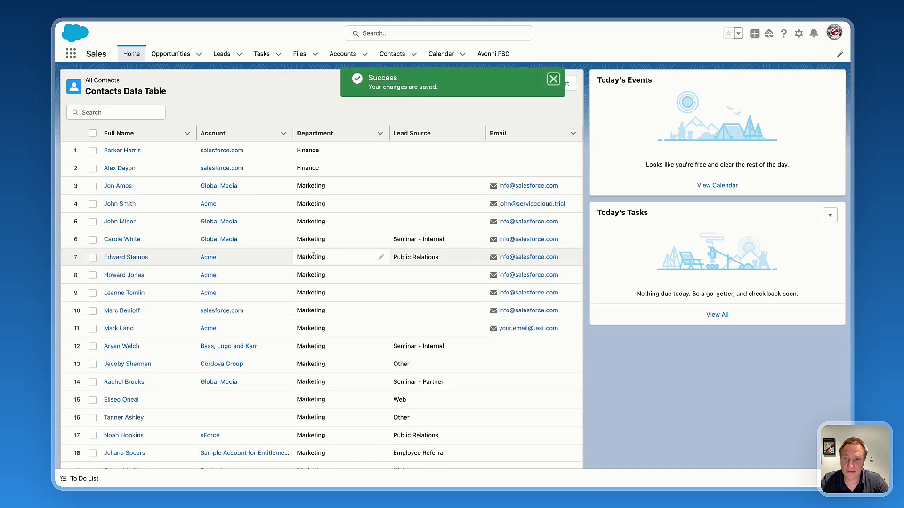
pyautogui.click(572, 169)
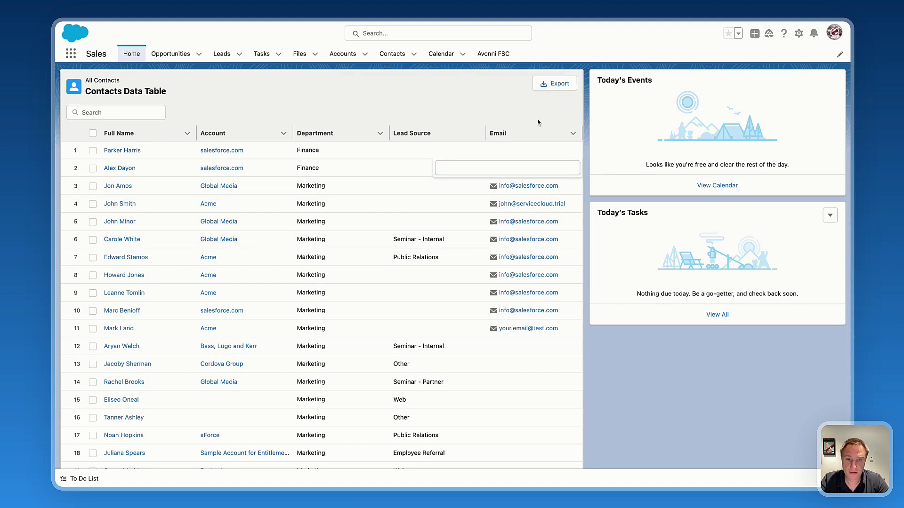
# Leave row 2's Email editor and select the first four contact rows
pyautogui.click(461, 204)
pyautogui.click(93, 150)
pyautogui.click(93, 168)
pyautogui.click(93, 186)
pyautogui.click(92, 204)
# Apply Lead Source Partner to all 4 selected rows and save
pyautogui.click(477, 204)
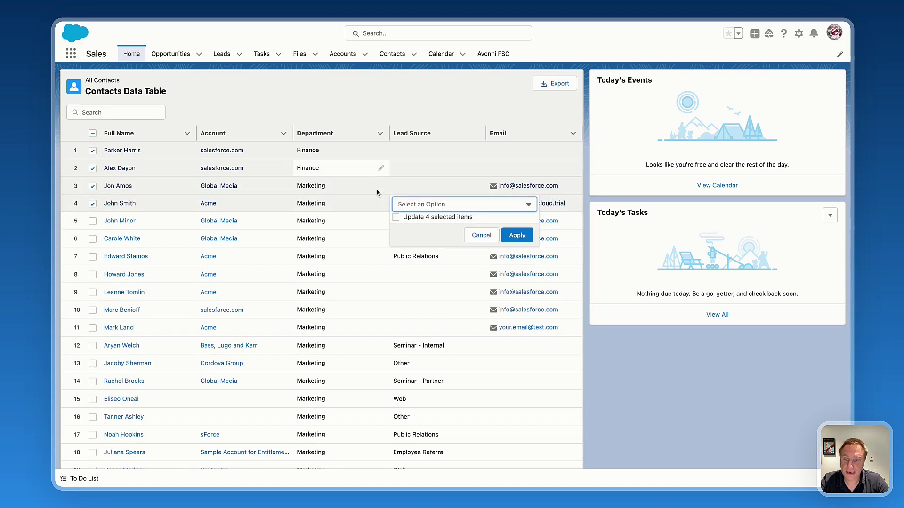
pyautogui.click(429, 204)
pyautogui.click(423, 269)
pyautogui.click(419, 220)
pyautogui.click(524, 237)
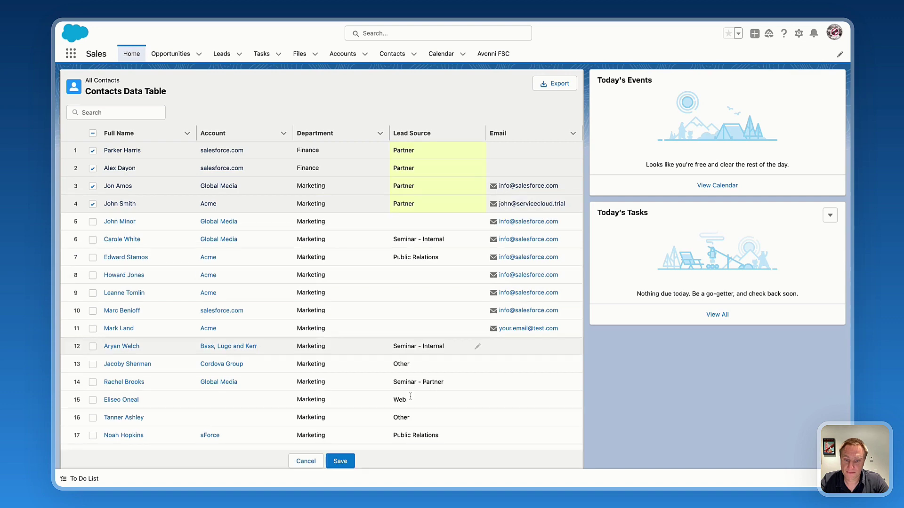
pyautogui.click(346, 463)
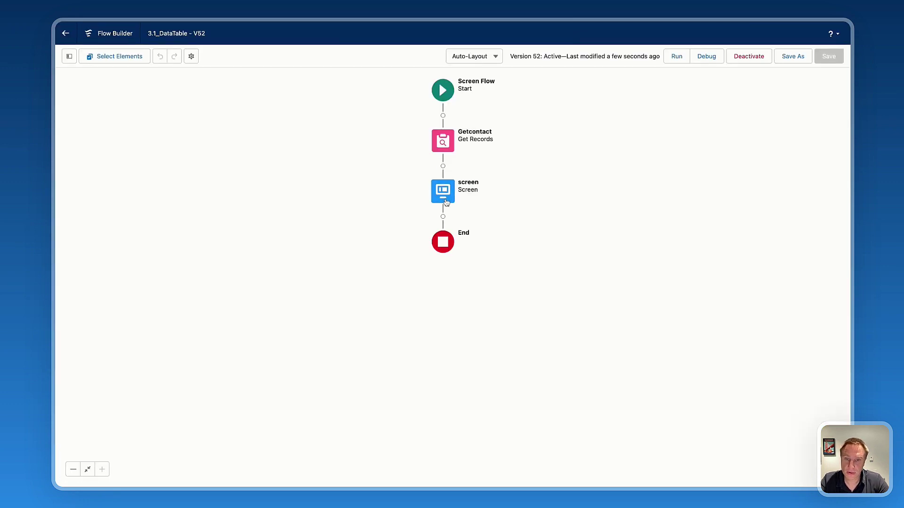
# Open the flow's screen element and select the Avonni Data Table component
pyautogui.click(446, 202)
pyautogui.doubleClick(446, 203)
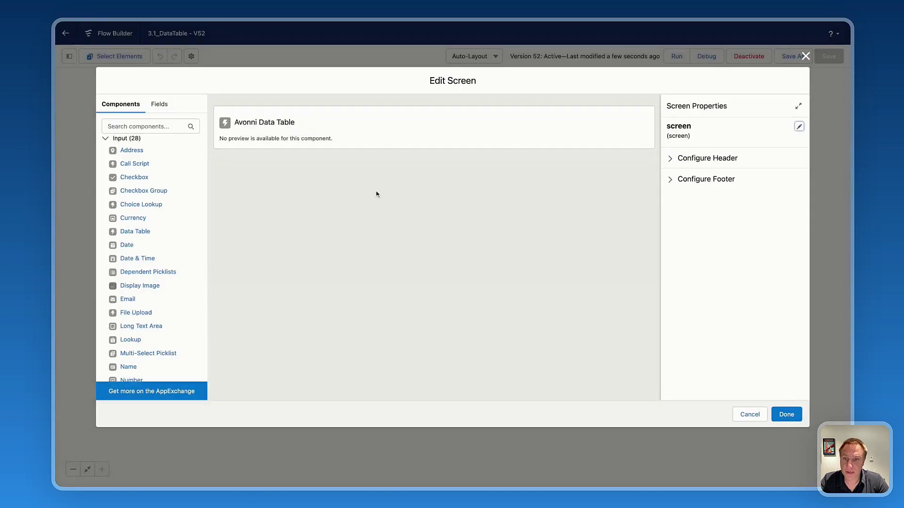
pyautogui.click(275, 137)
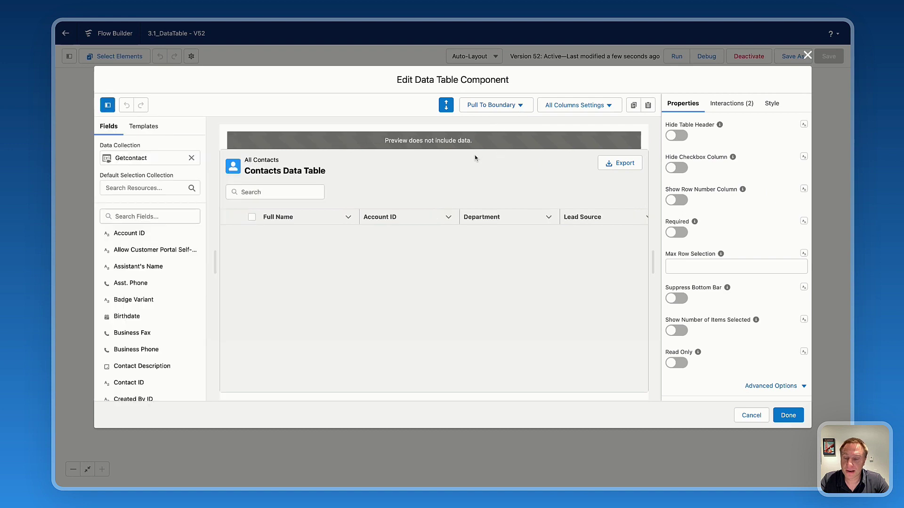
# Review the all-columns and LeadSource column settings, then display the table's interactions
pyautogui.click(576, 106)
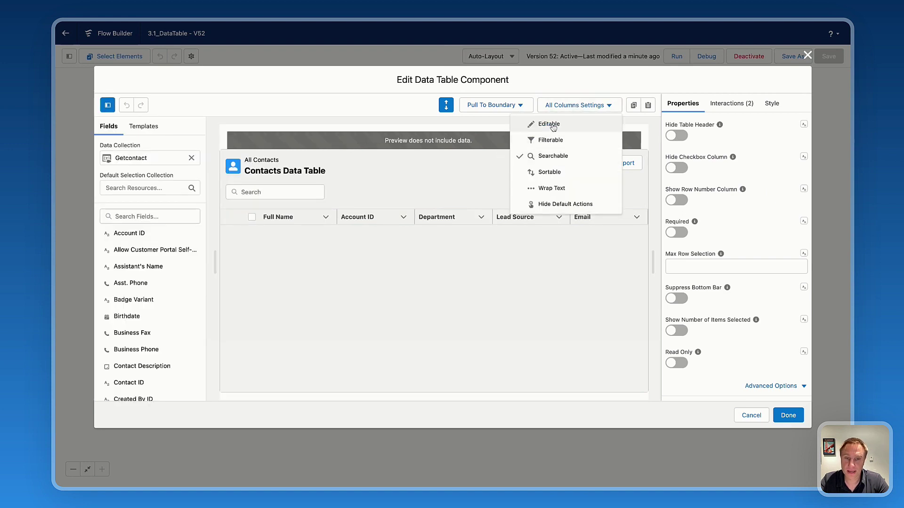
pyautogui.click(460, 182)
pyautogui.scroll(-10, 712, 297)
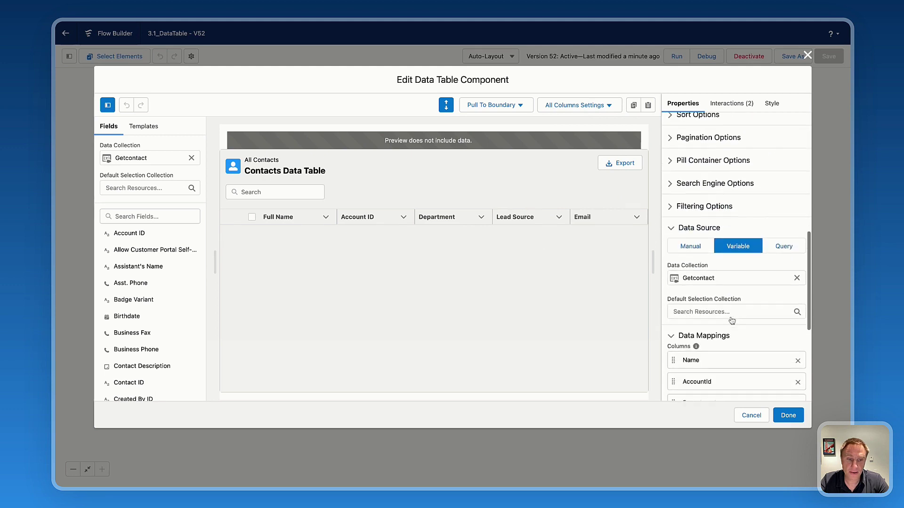
pyautogui.scroll(-5, 731, 321)
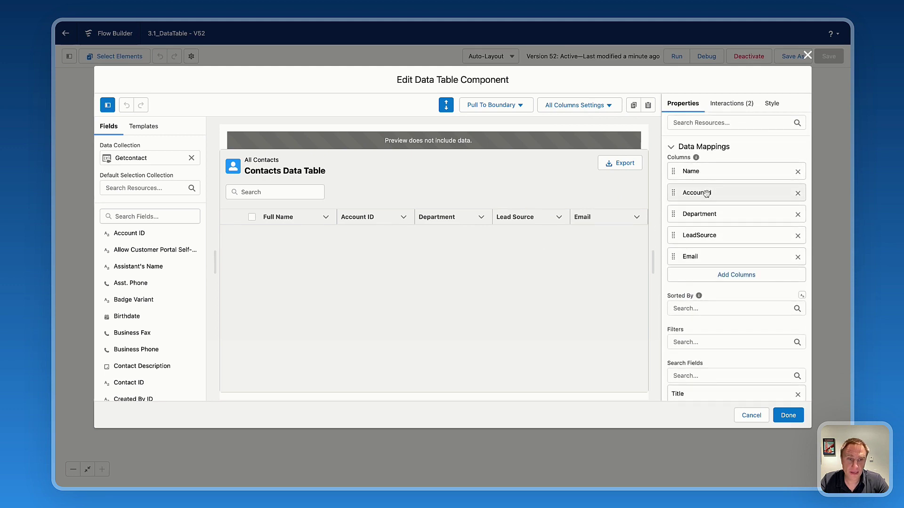
pyautogui.click(706, 237)
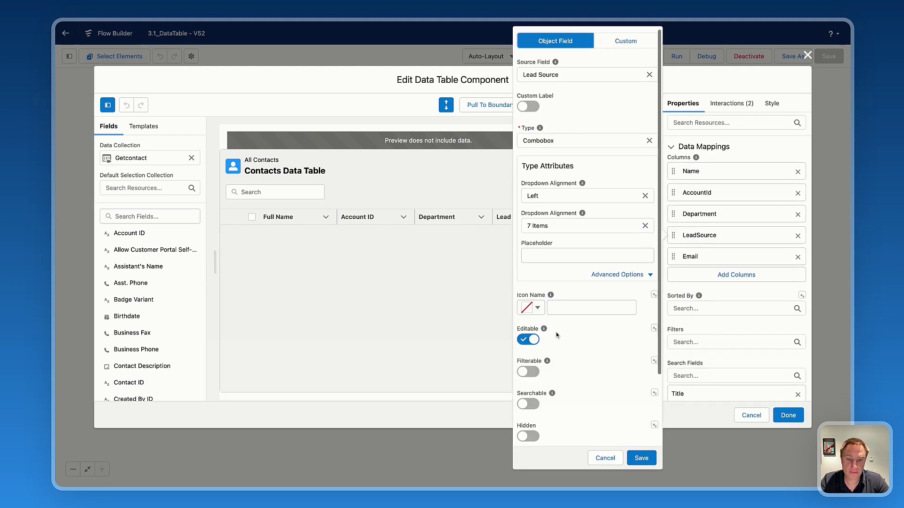
pyautogui.click(605, 458)
pyautogui.click(733, 105)
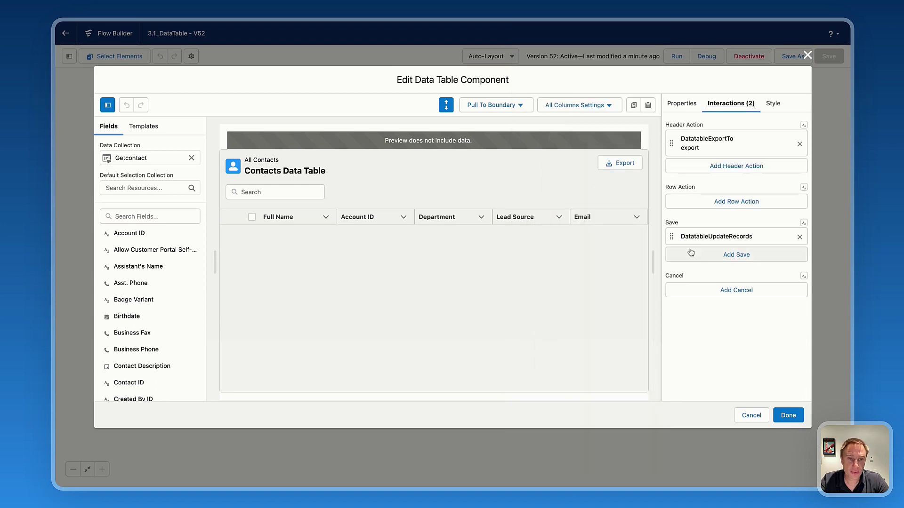